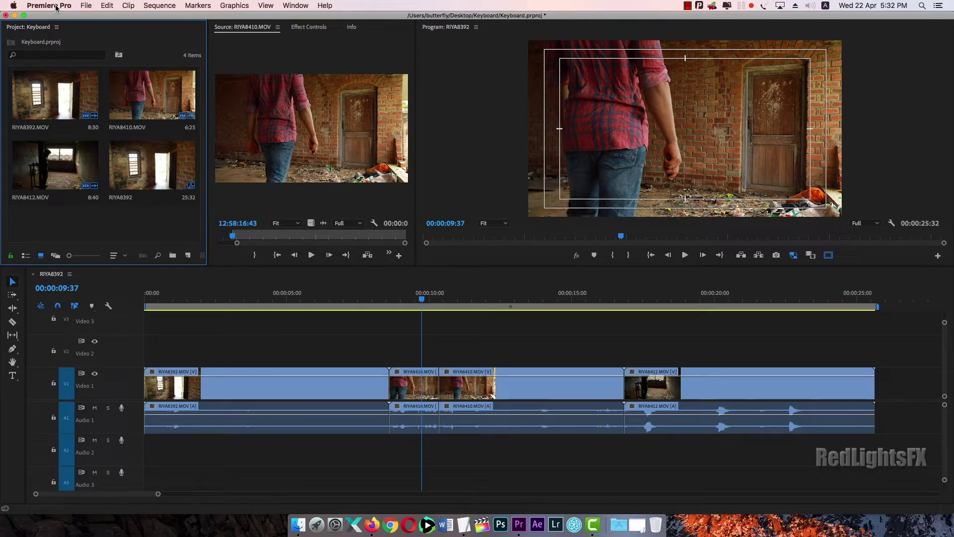
Step: Open Keyboard Shortcuts from the Premiere Pro menu and nudge the dialog slightly up-left
{"action": "left_click", "coordinate": [56, 6]}
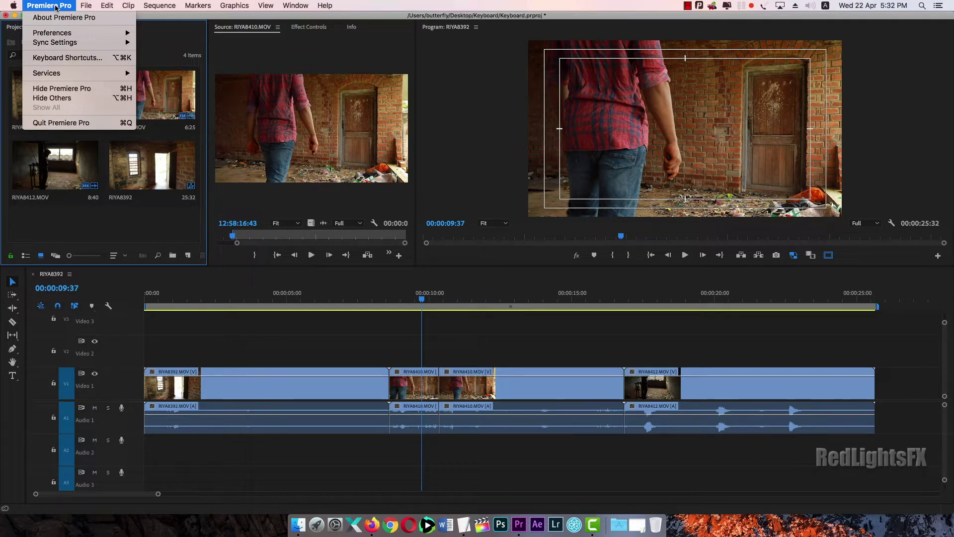
{"action": "left_click", "coordinate": [66, 59]}
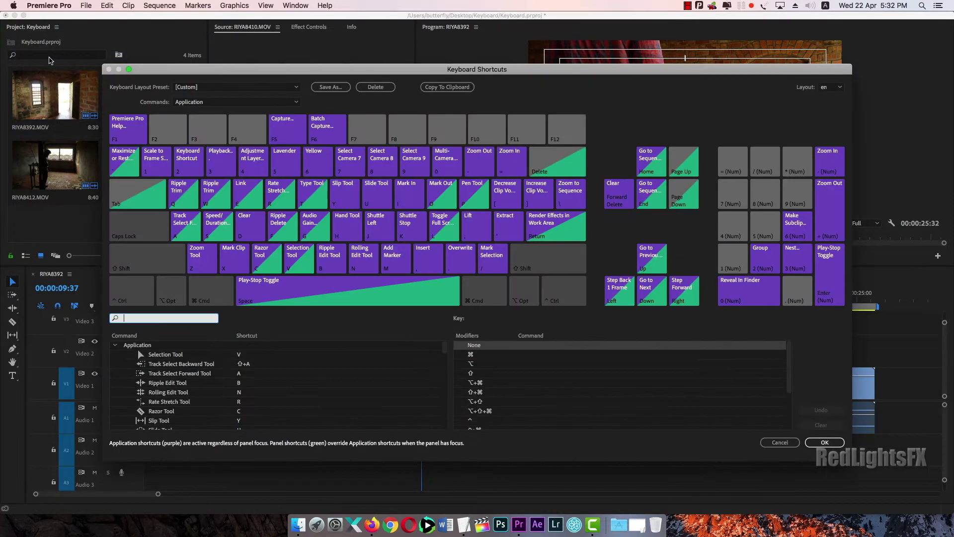
{"action": "left_click_drag", "start_coordinate": [499, 73], "coordinate": [485, 67]}
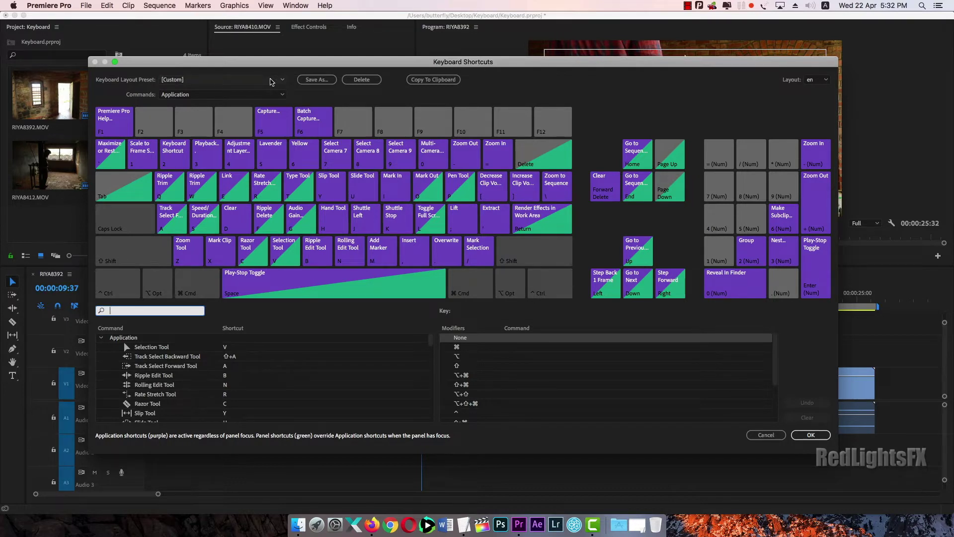
Step: Toggle the layout preset between [Custom] and Adobe Premiere Pro Default, finishing on Default
{"action": "left_click", "coordinate": [230, 81]}
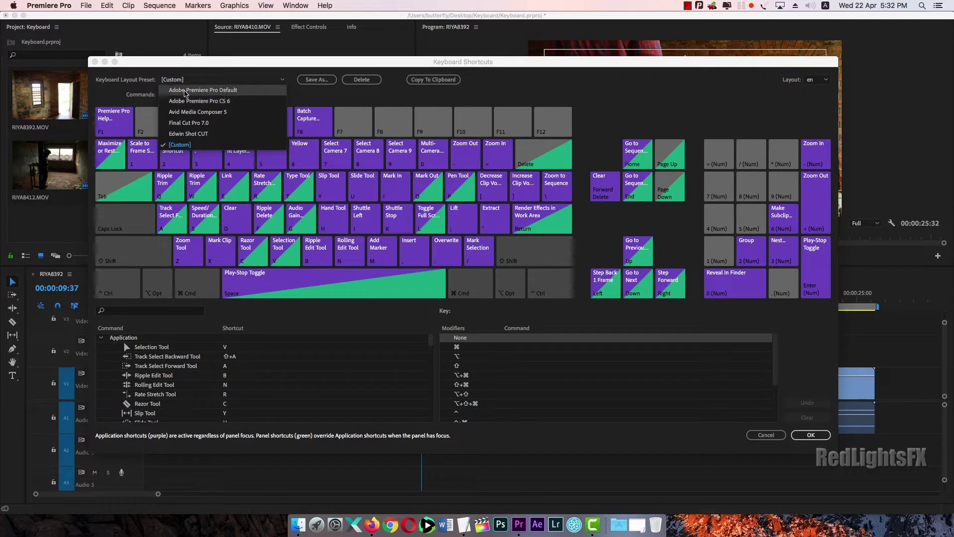
{"action": "left_click", "coordinate": [227, 91]}
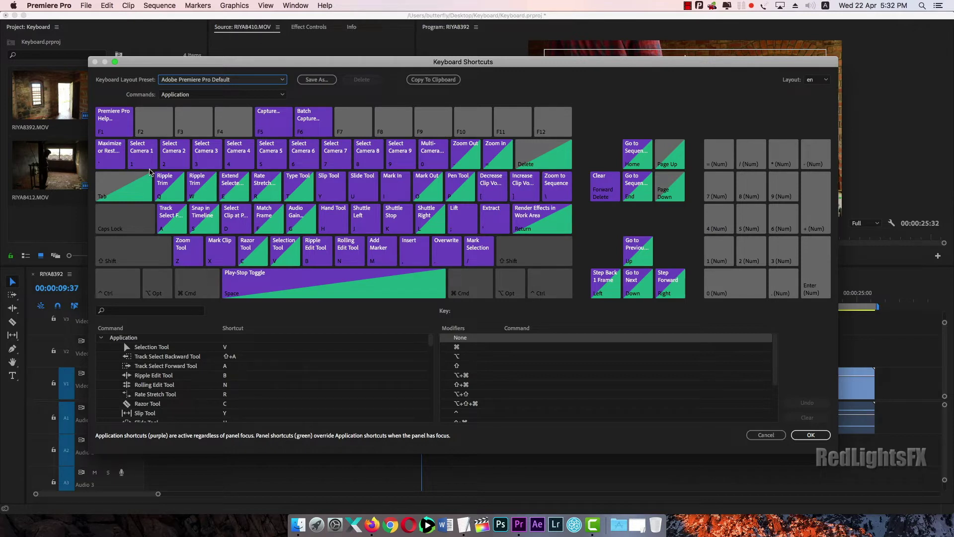
{"action": "left_click", "coordinate": [260, 81]}
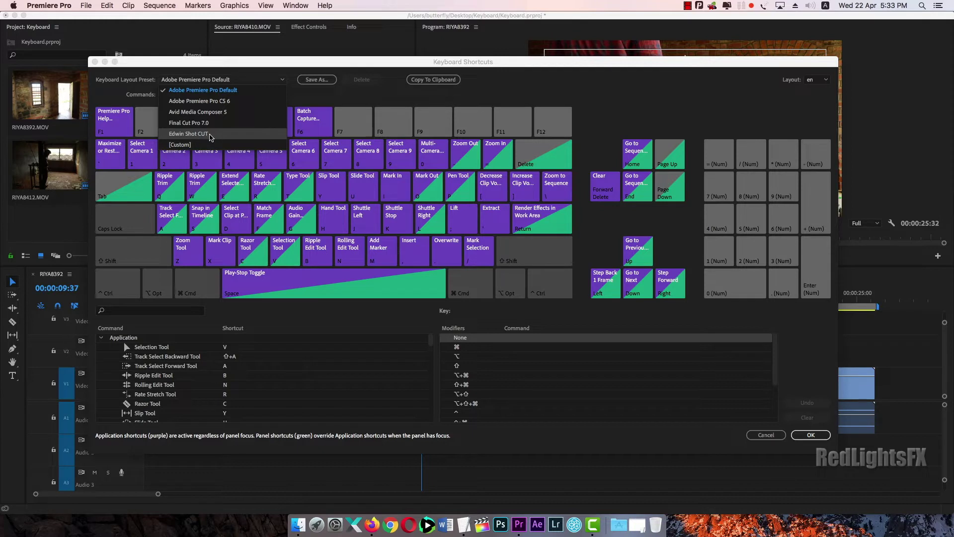
{"action": "left_click", "coordinate": [198, 145]}
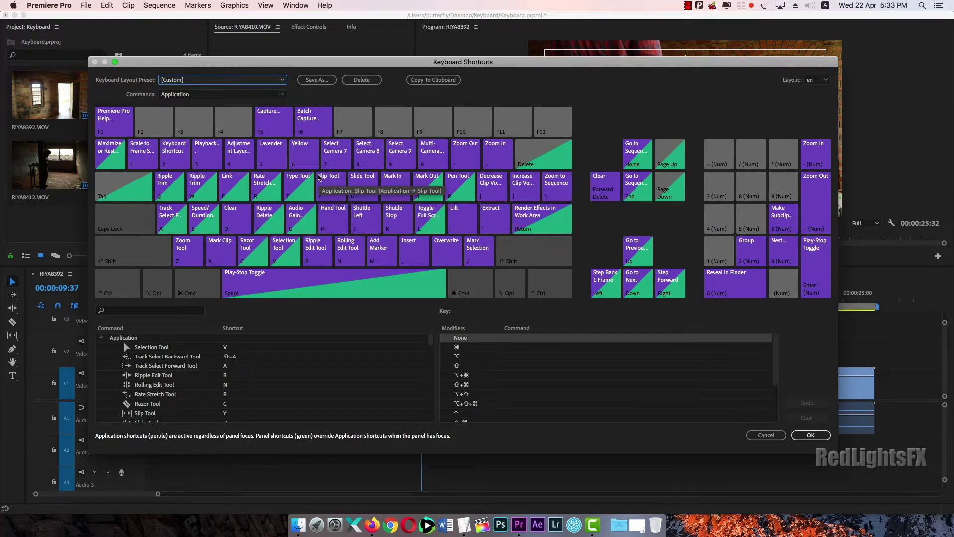
{"action": "left_click", "coordinate": [274, 80]}
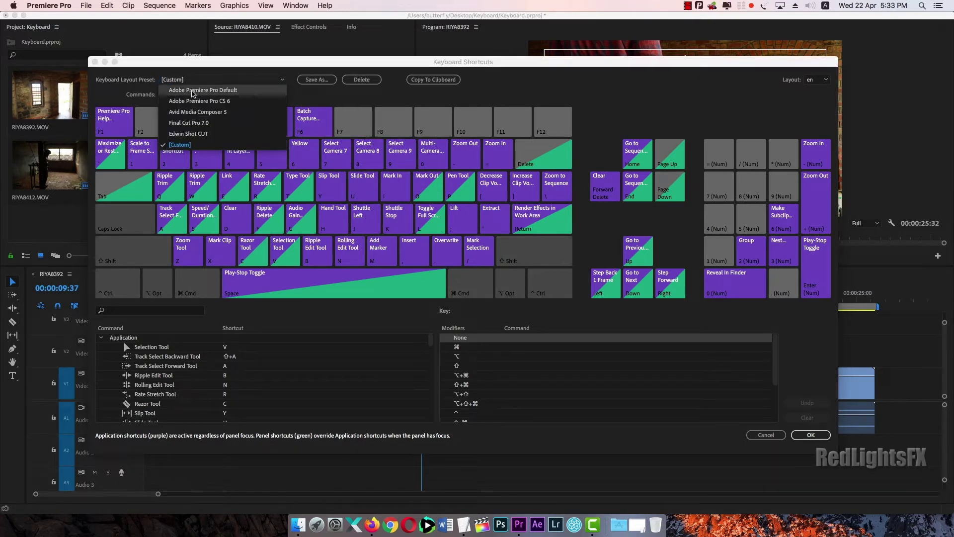
{"action": "left_click", "coordinate": [188, 145]}
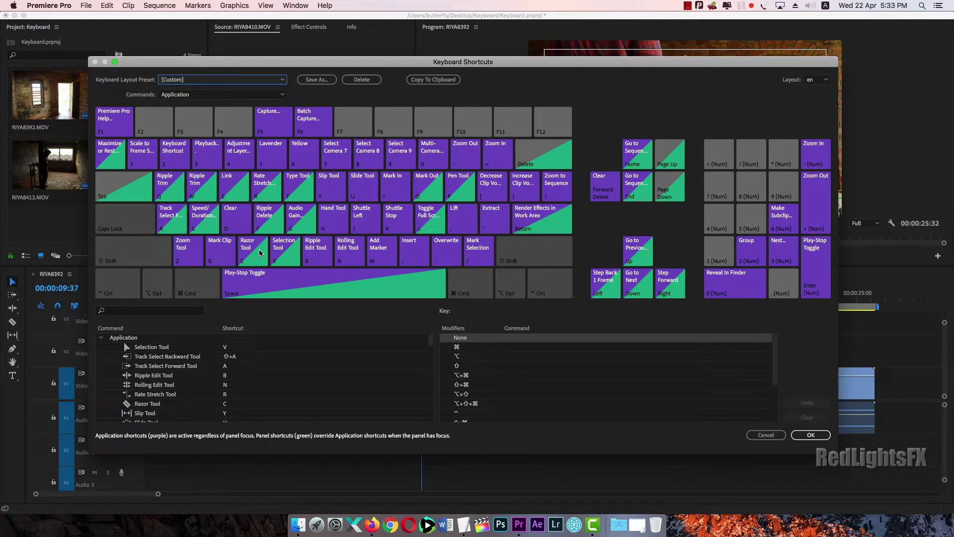
{"action": "left_click", "coordinate": [239, 81]}
{"action": "left_click", "coordinate": [230, 90]}
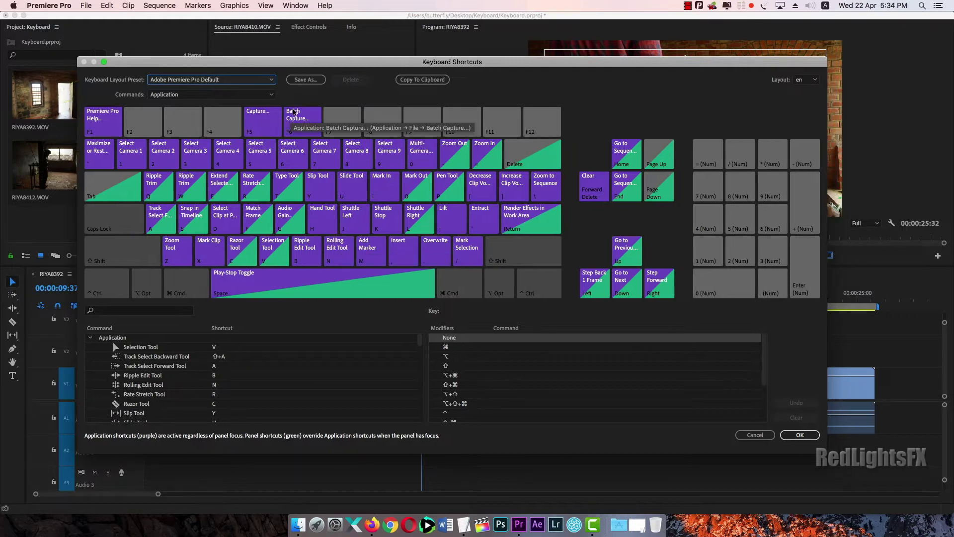
Step: Cancel saving a New Custom Key Set, then copy the default shortcut list to the clipboard
{"action": "left_click", "coordinate": [307, 80]}
{"action": "left_click_drag", "start_coordinate": [513, 257], "coordinate": [398, 233]}
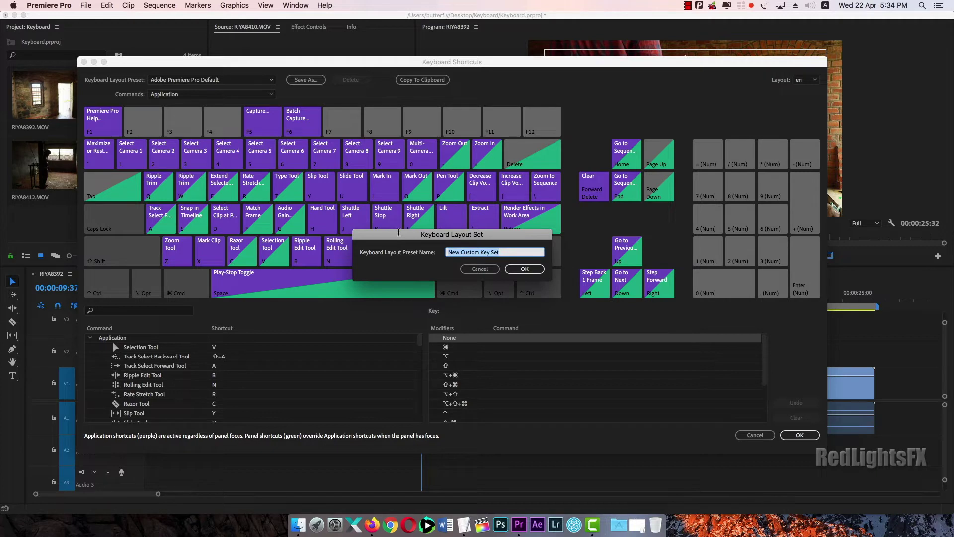
{"action": "left_click", "coordinate": [479, 271]}
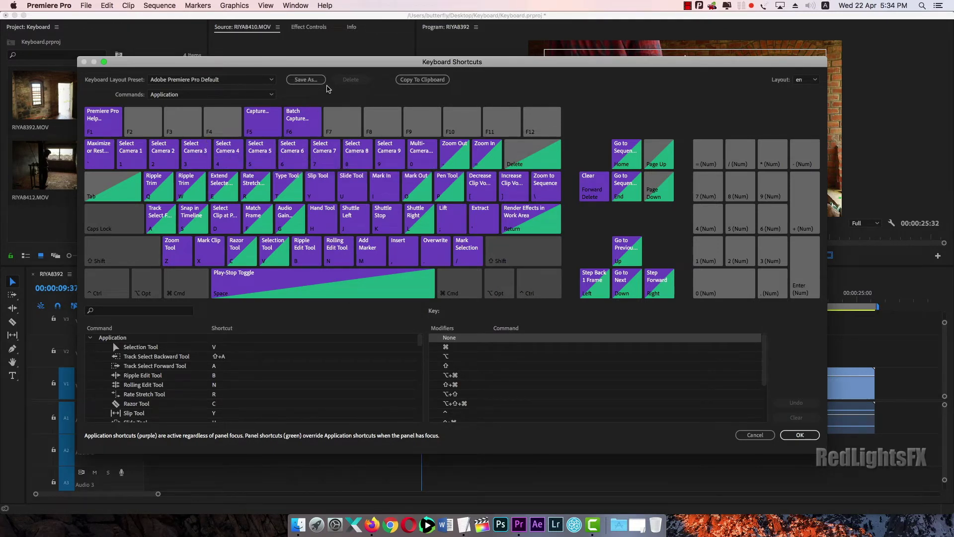
{"action": "left_click", "coordinate": [440, 81]}
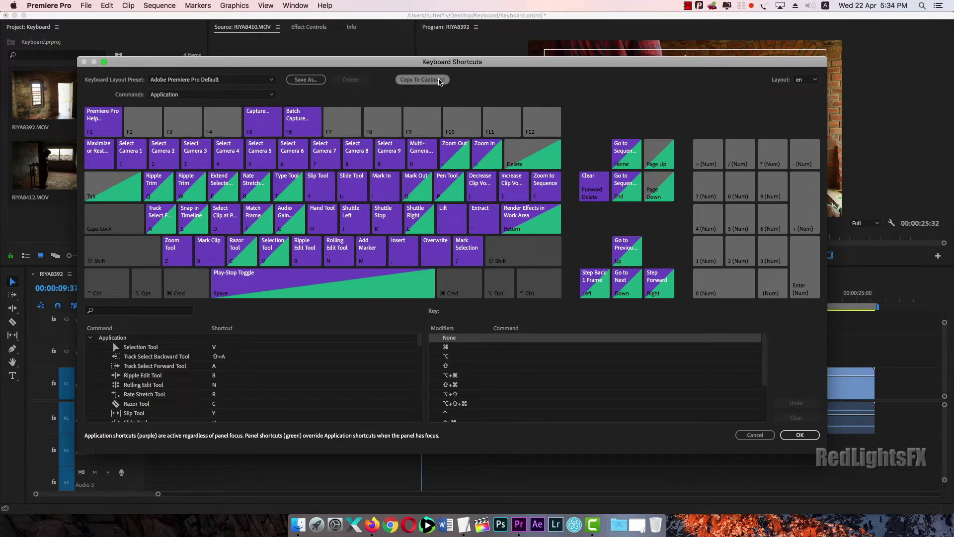
Step: Paste the copied Premiere shortcut list into a blank TextEdit document
{"action": "left_click", "coordinate": [462, 525]}
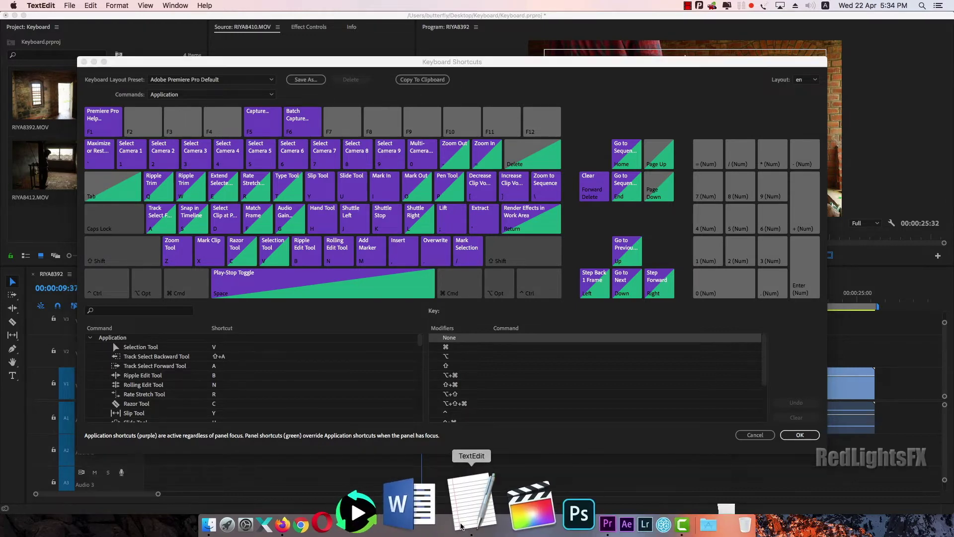
{"action": "right_click", "coordinate": [268, 181]}
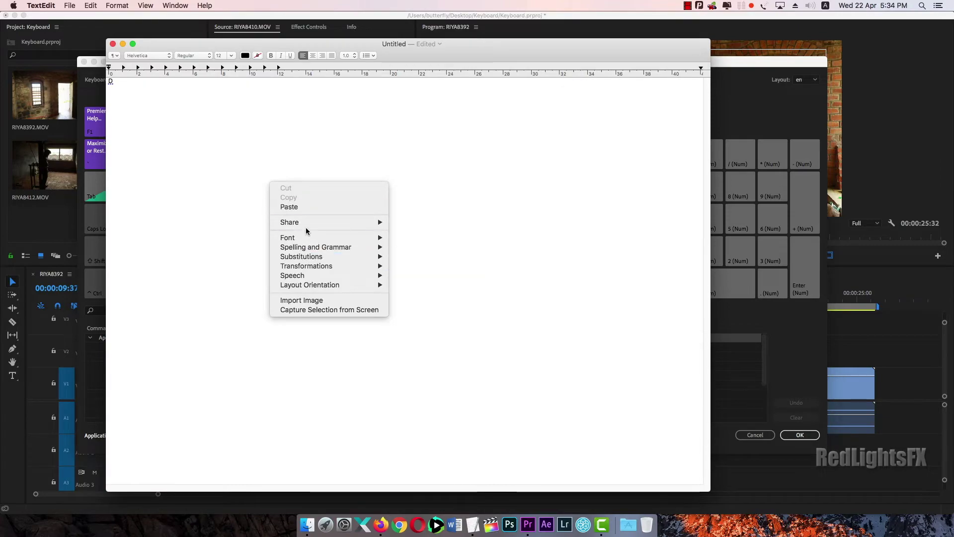
{"action": "left_click", "coordinate": [304, 207]}
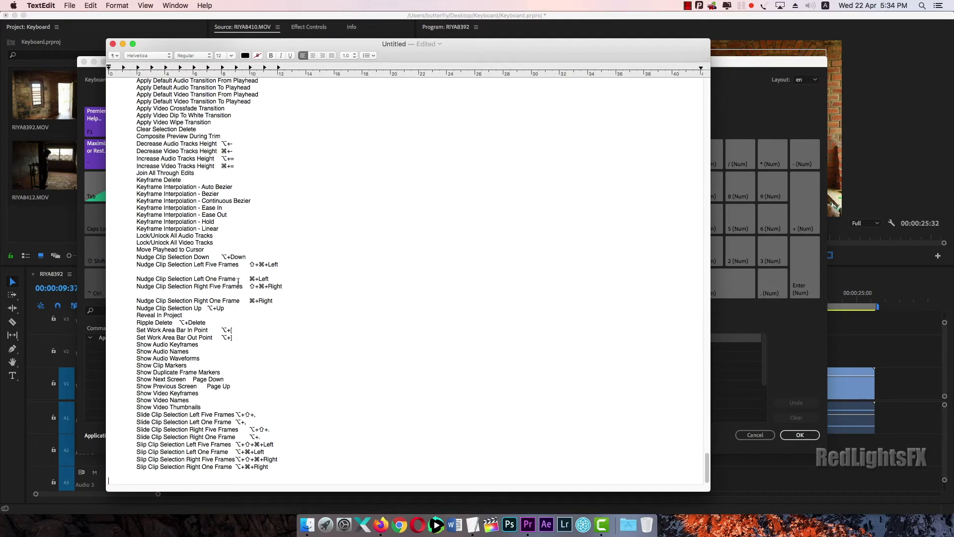
Step: Scroll through the pasted shortcut list, then minimize the TextEdit window
{"action": "left_click_drag", "start_coordinate": [709, 460], "coordinate": [681, 82]}
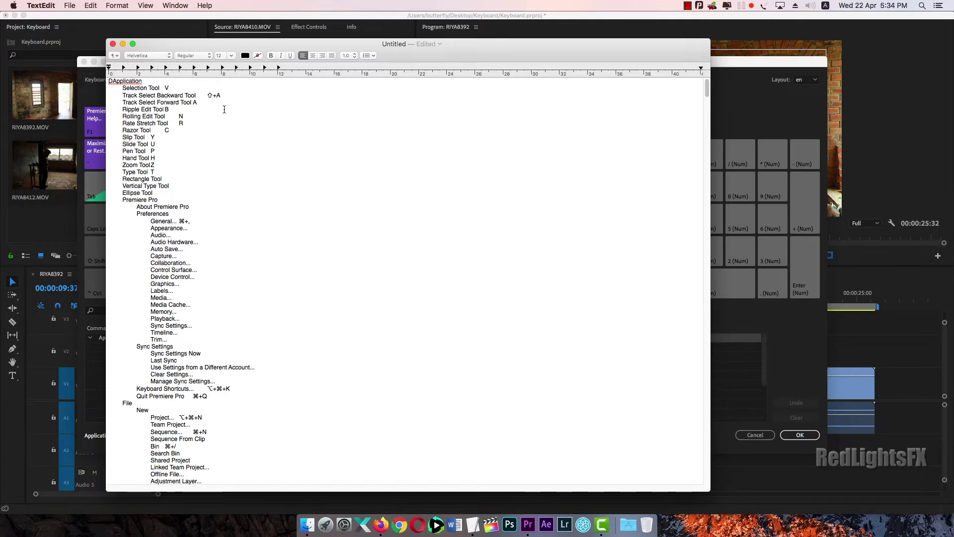
{"action": "scroll", "coordinate": [385, 322], "scroll_direction": "down", "scroll_amount": 5}
{"action": "scroll", "coordinate": [378, 323], "scroll_direction": "down", "scroll_amount": 5}
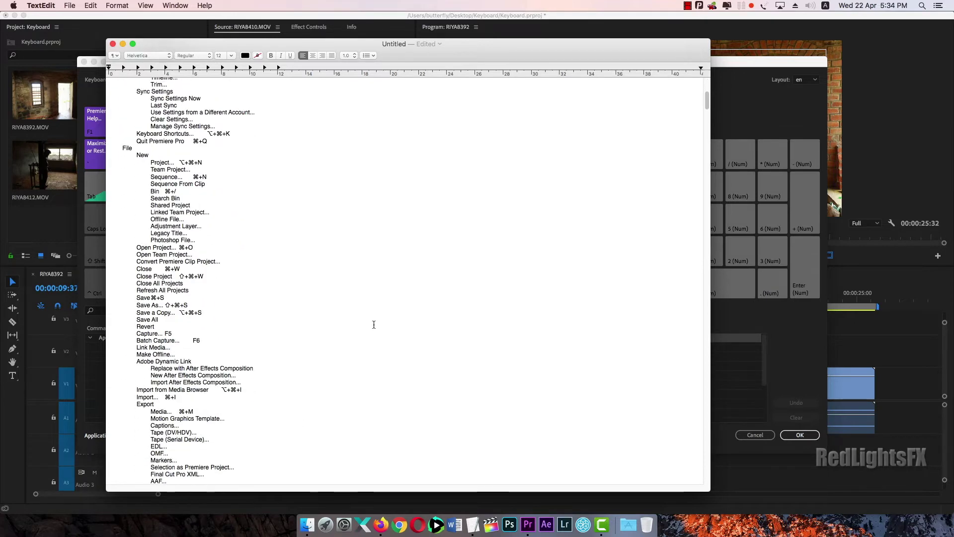
{"action": "scroll", "coordinate": [370, 324], "scroll_direction": "up", "scroll_amount": 8}
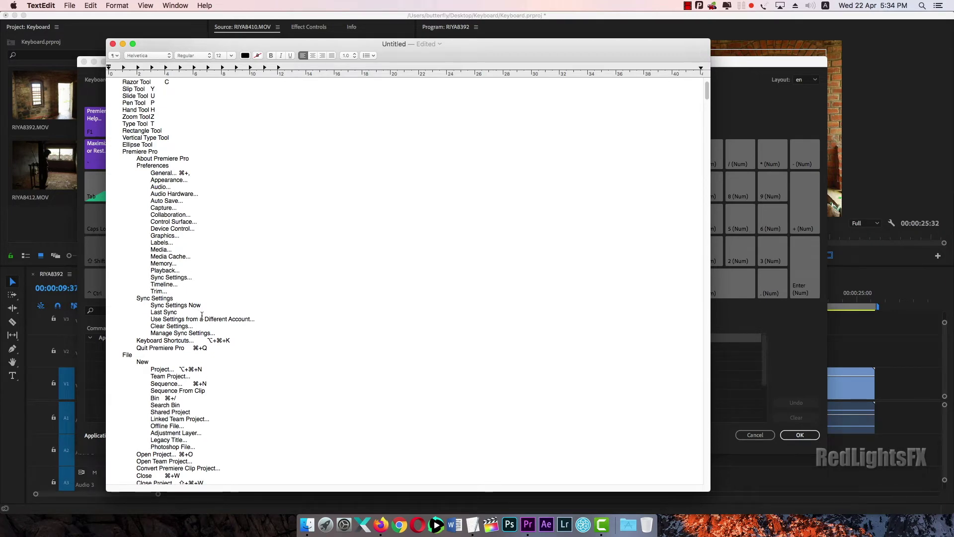
{"action": "left_click", "coordinate": [122, 44]}
{"action": "left_click", "coordinate": [301, 63]}
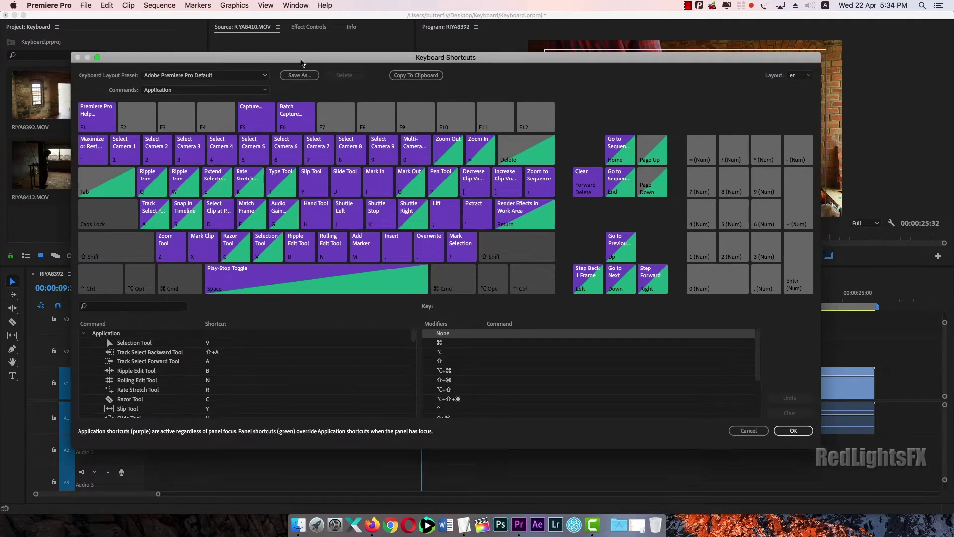
{"action": "left_click", "coordinate": [207, 95]}
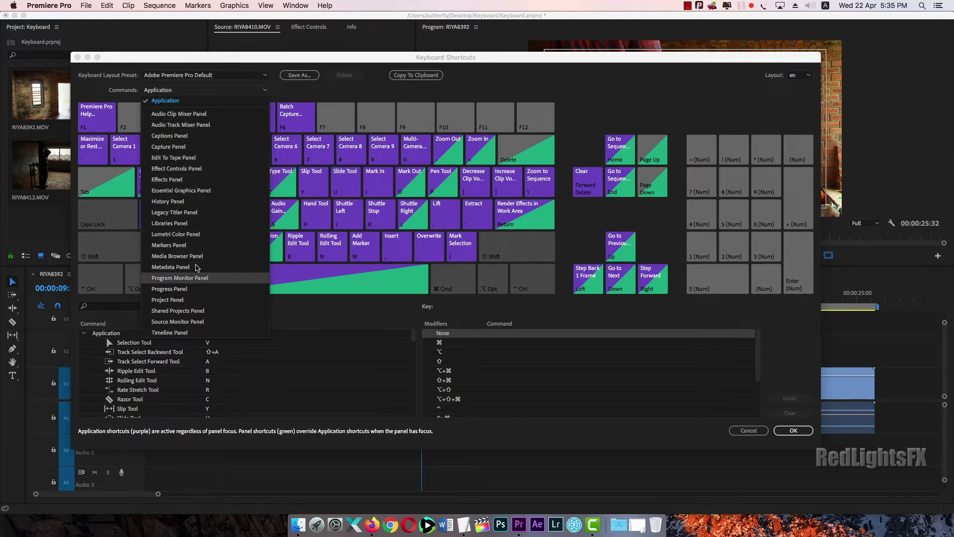
{"action": "left_click", "coordinate": [168, 146]}
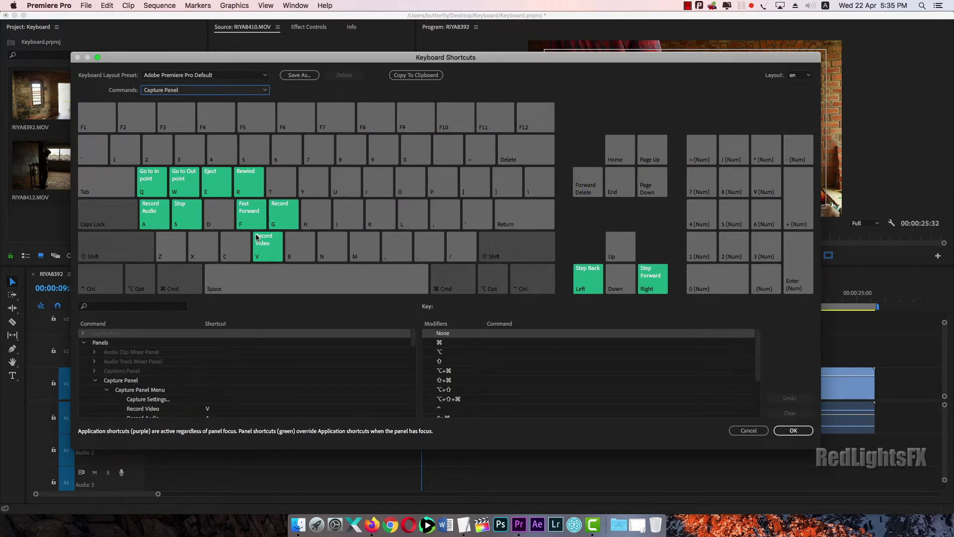
{"action": "left_click", "coordinate": [194, 90]}
{"action": "left_click", "coordinate": [181, 169]}
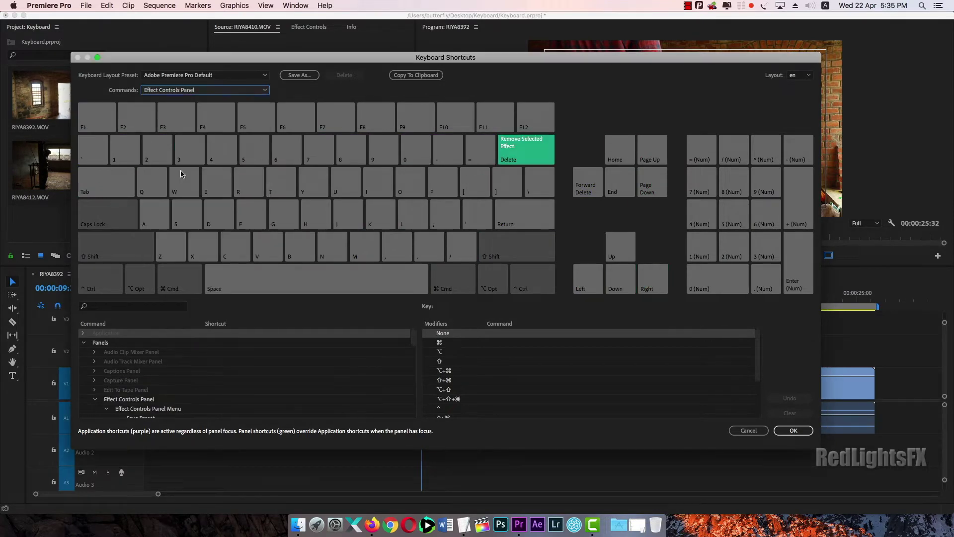
{"action": "left_click", "coordinate": [246, 90]}
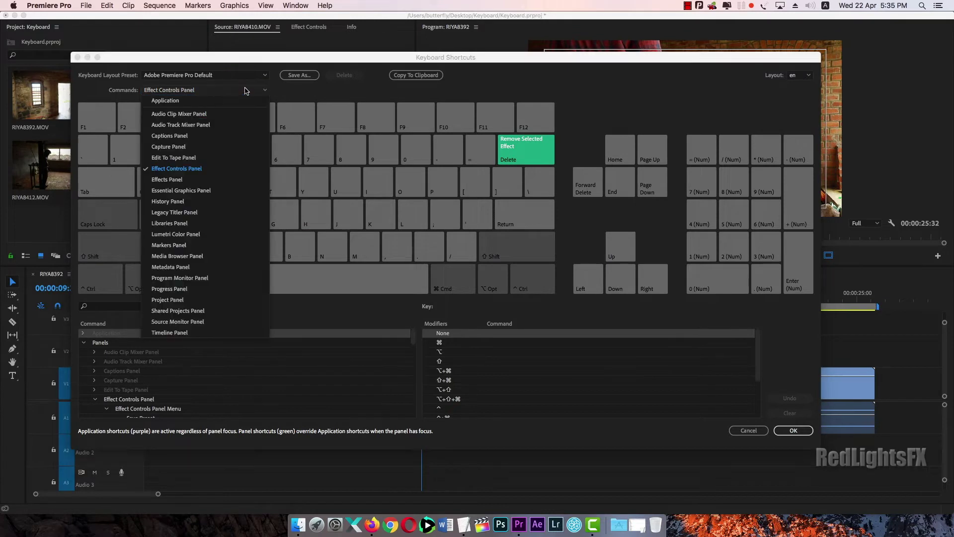
{"action": "left_click", "coordinate": [212, 201]}
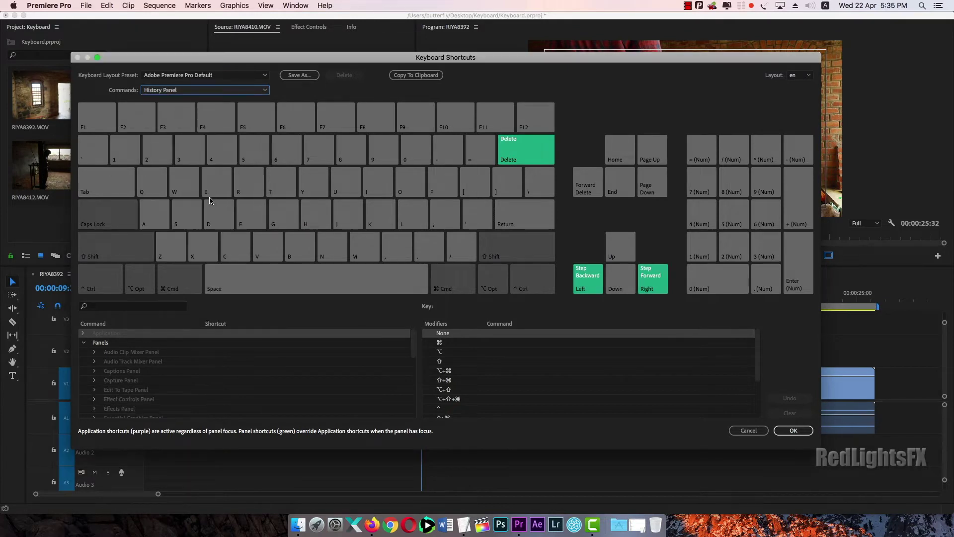
{"action": "left_click", "coordinate": [178, 91]}
{"action": "left_click", "coordinate": [186, 246]}
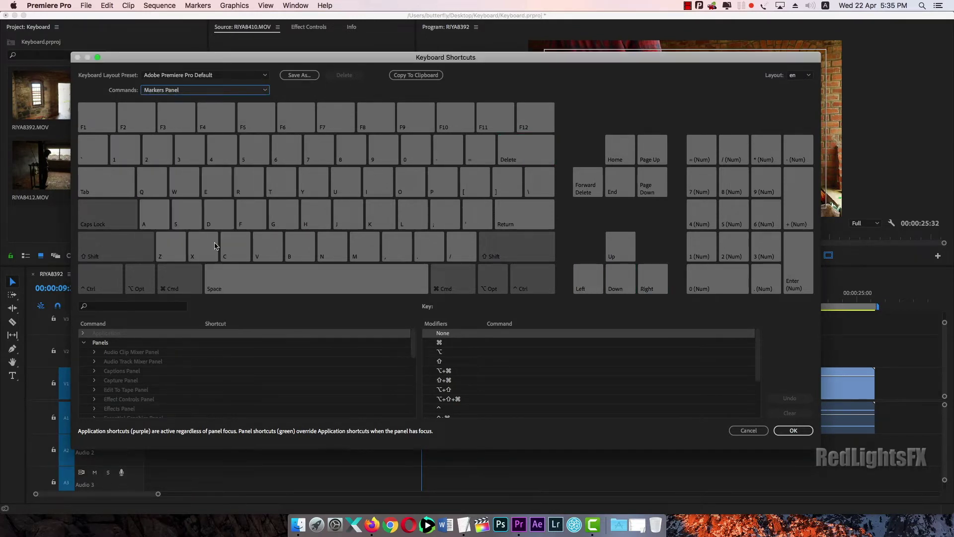
{"action": "left_click", "coordinate": [210, 91]}
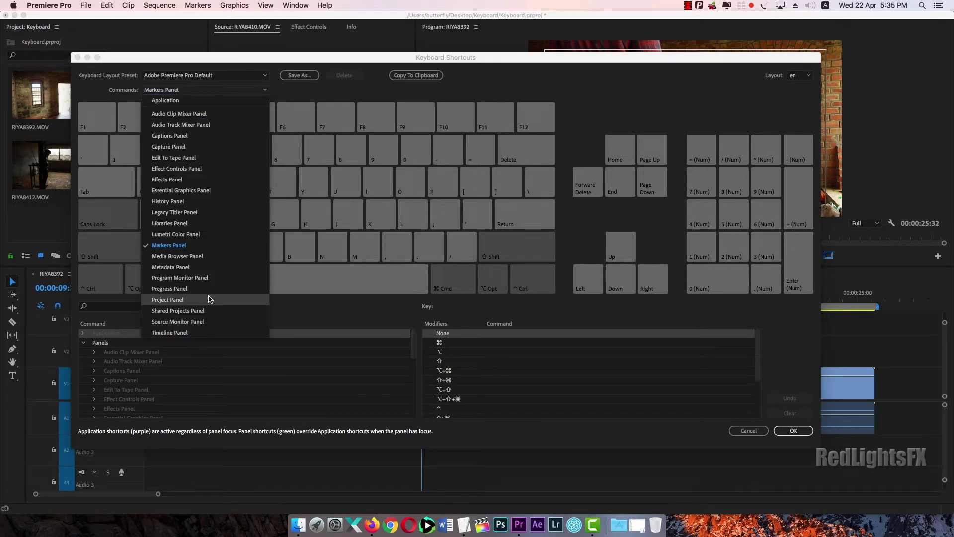
{"action": "left_click", "coordinate": [185, 301]}
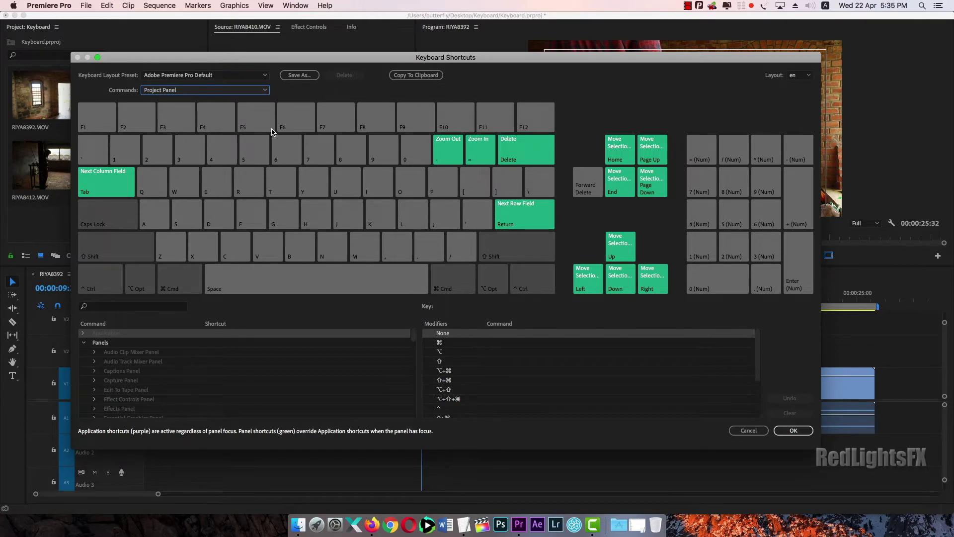
{"action": "left_click", "coordinate": [215, 90]}
{"action": "left_click", "coordinate": [209, 101]}
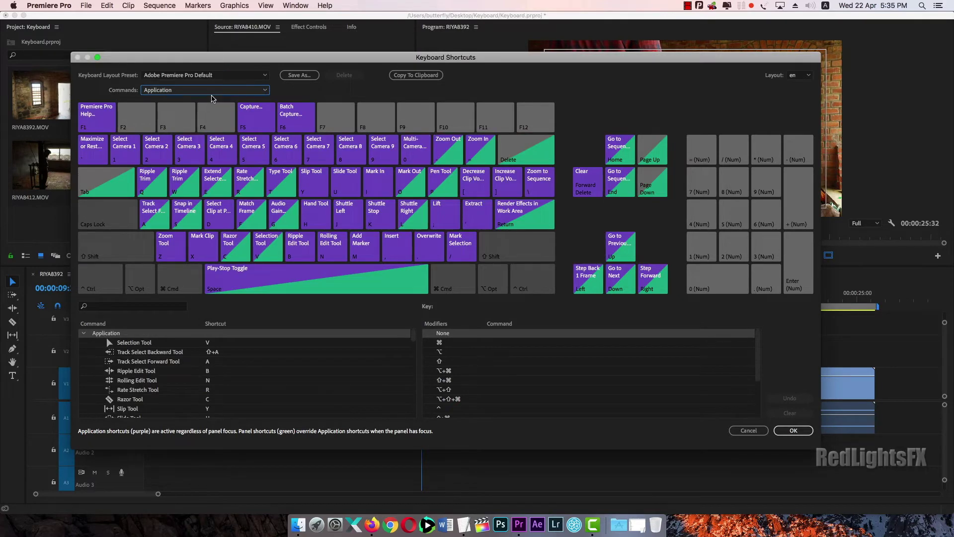
Step: Remove V as the Selection Tool's shortcut
{"action": "left_click", "coordinate": [135, 344]}
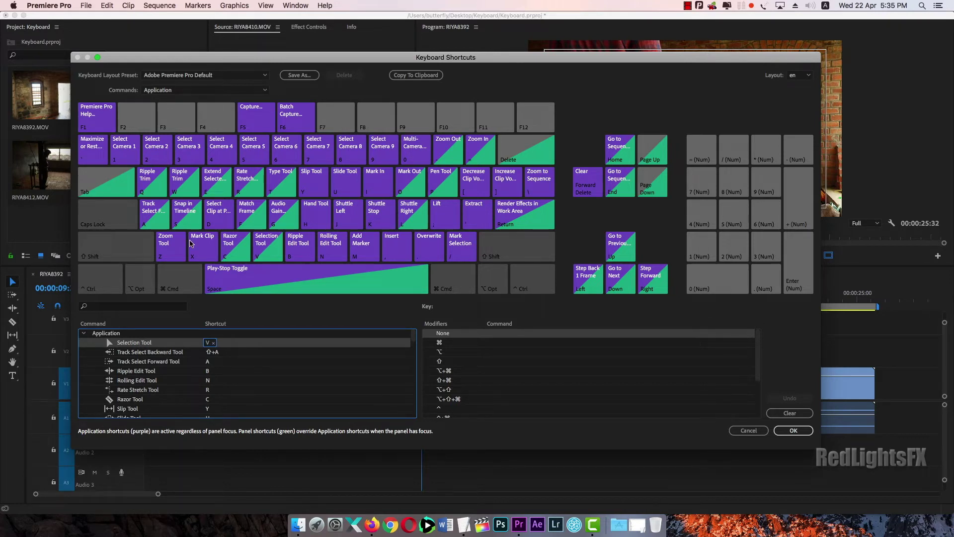
{"action": "key", "text": "Tab"}
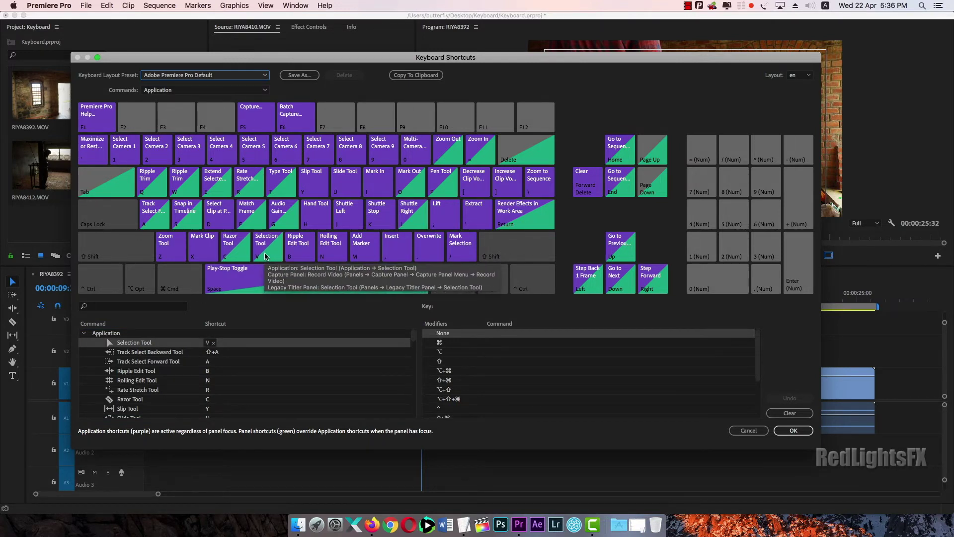
{"action": "left_click", "coordinate": [214, 344]}
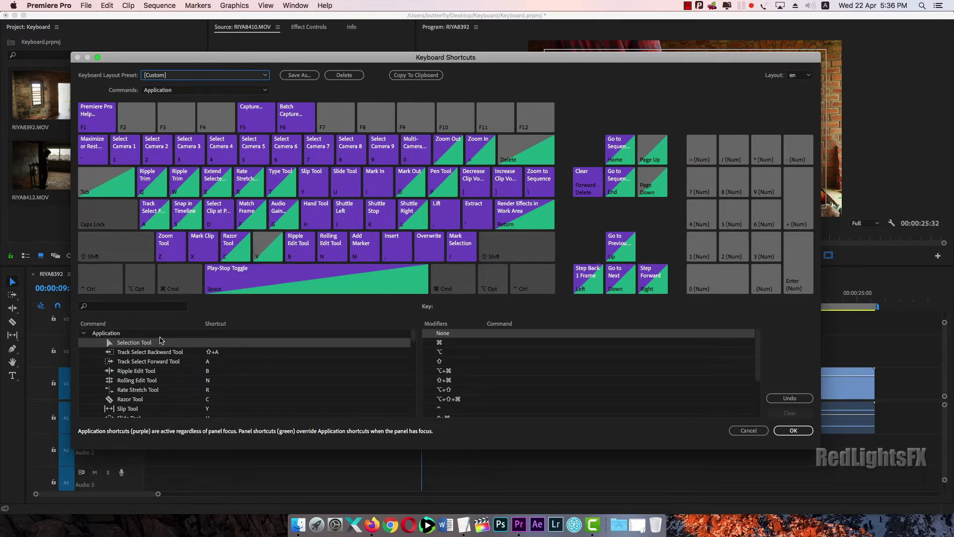
Step: Assign V back to the Selection Tool and preview the Command-modified key map
{"action": "left_click", "coordinate": [180, 343]}
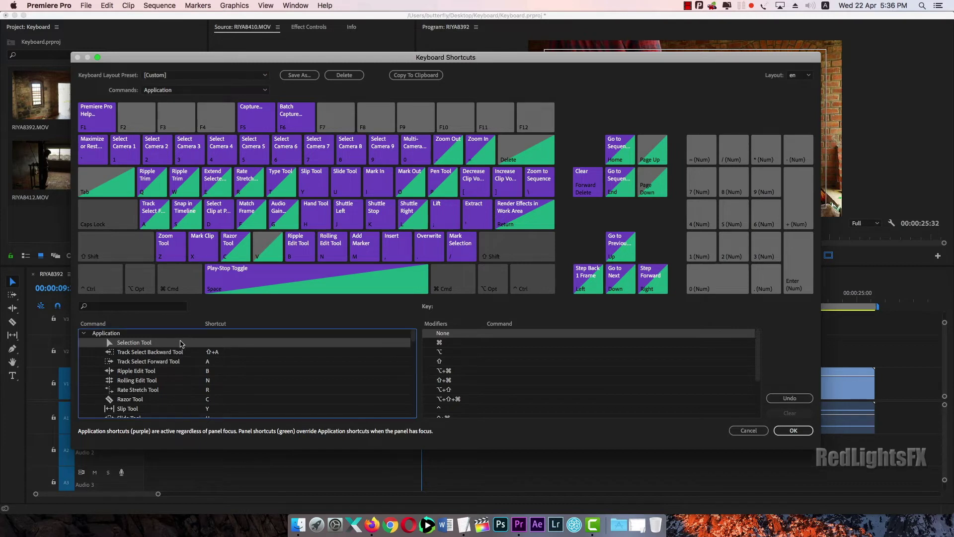
{"action": "left_click", "coordinate": [212, 346]}
{"action": "key", "text": "v"}
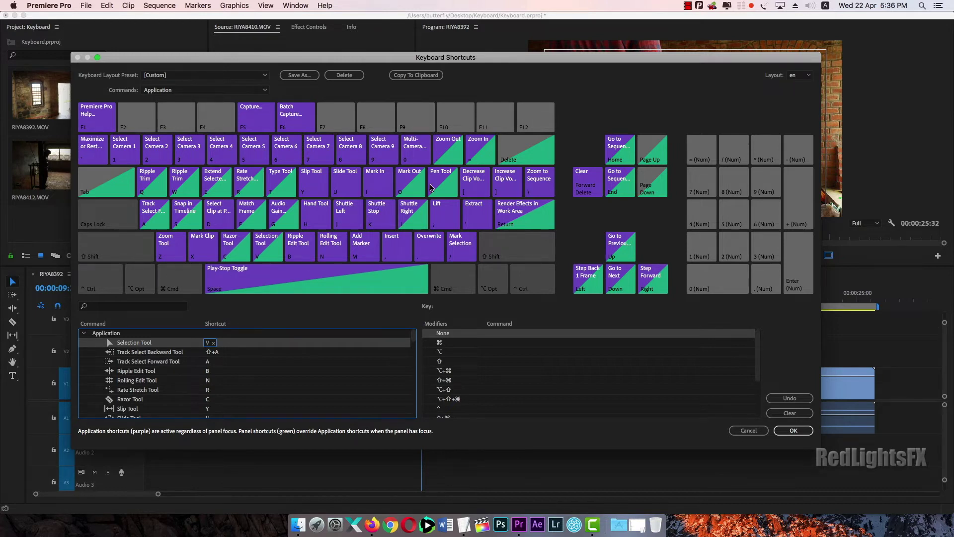
{"action": "key", "text": "super"}
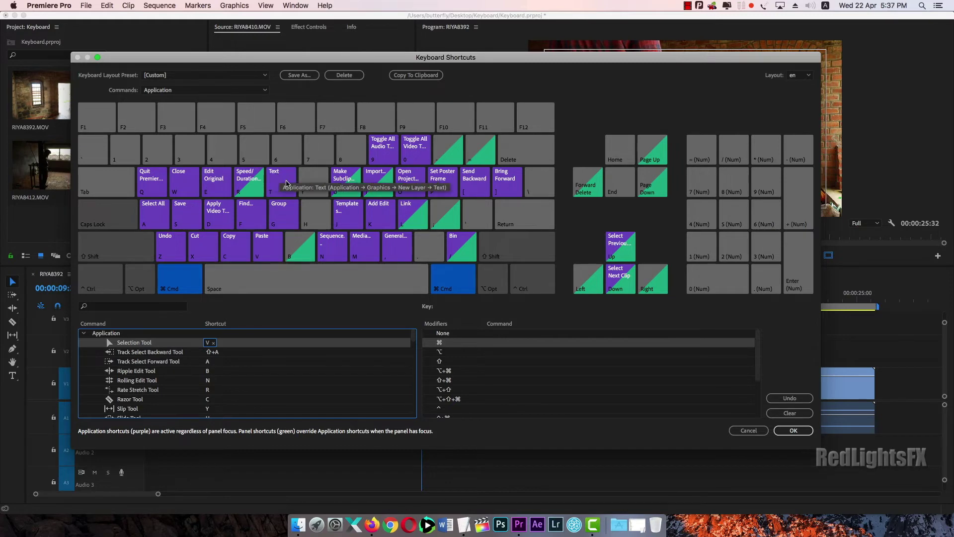
{"action": "key", "text": "shift"}
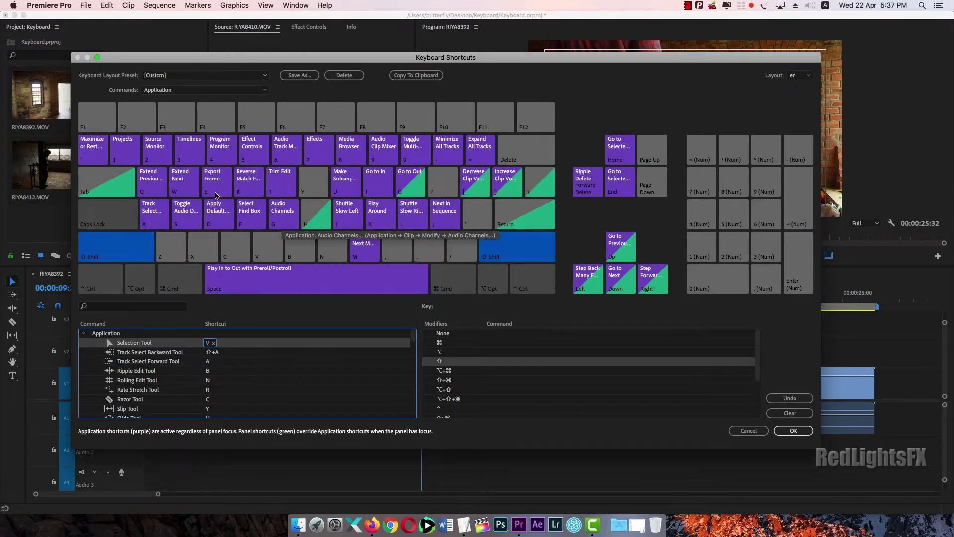
{"action": "key", "text": "alt"}
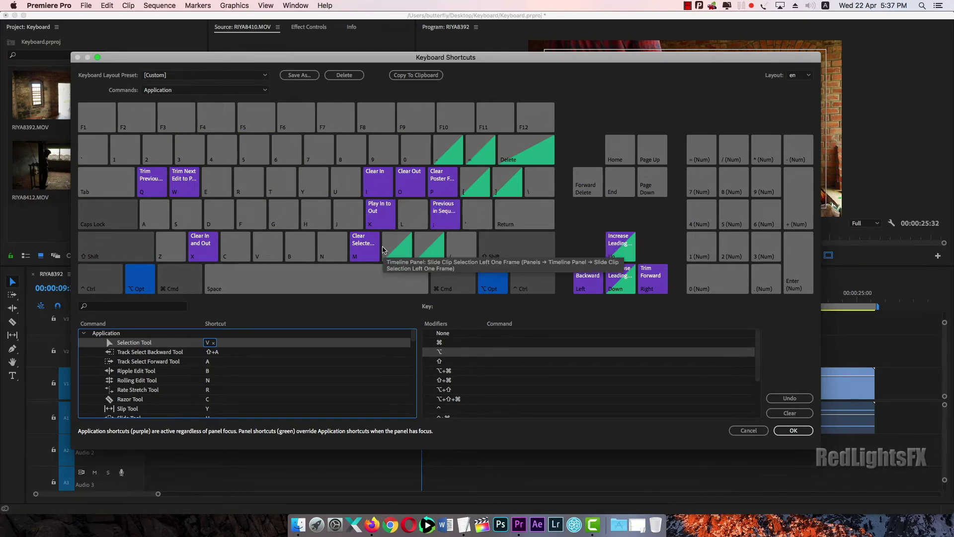
{"action": "left_click", "coordinate": [254, 353]}
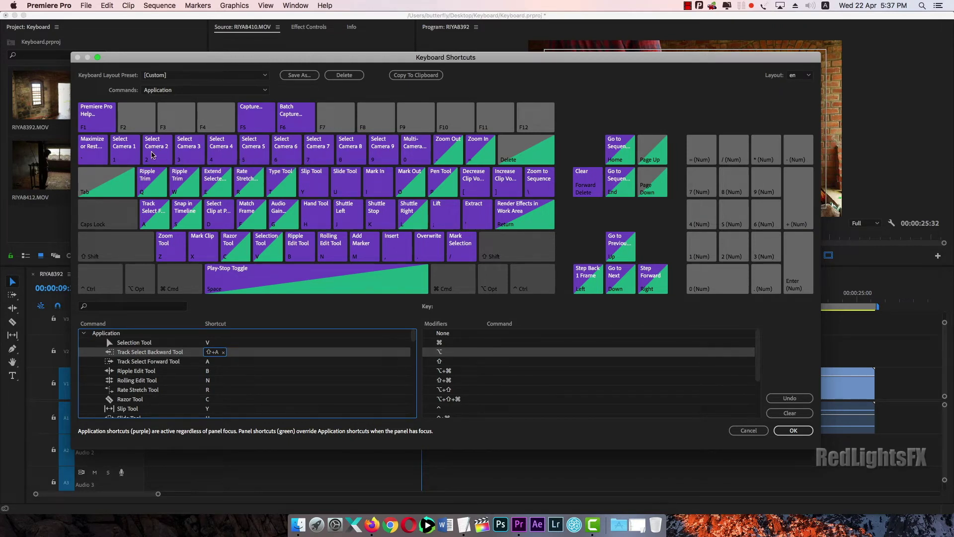
{"action": "key", "text": "Tab"}
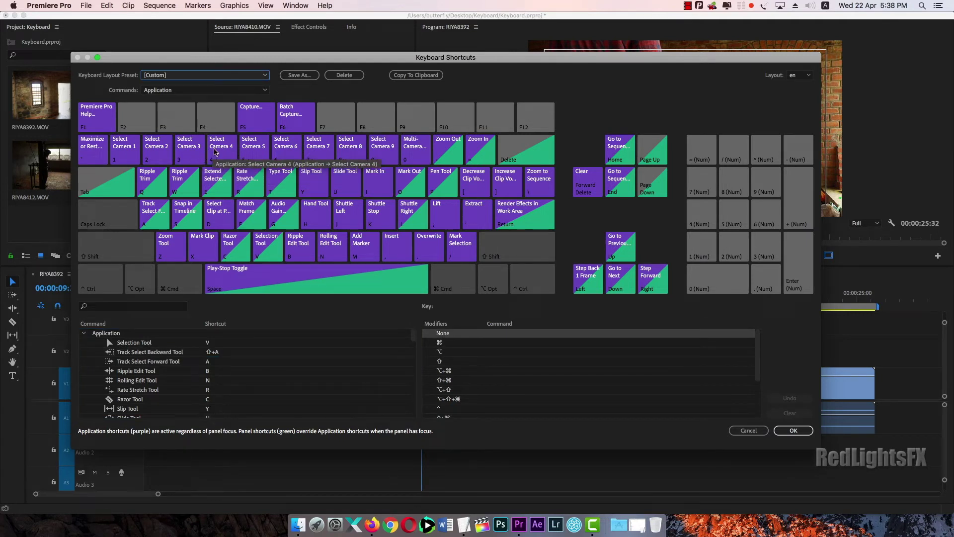
Step: Remove Select Camera 4 from the 4 key, leaving it unassigned
{"action": "left_click", "coordinate": [222, 156]}
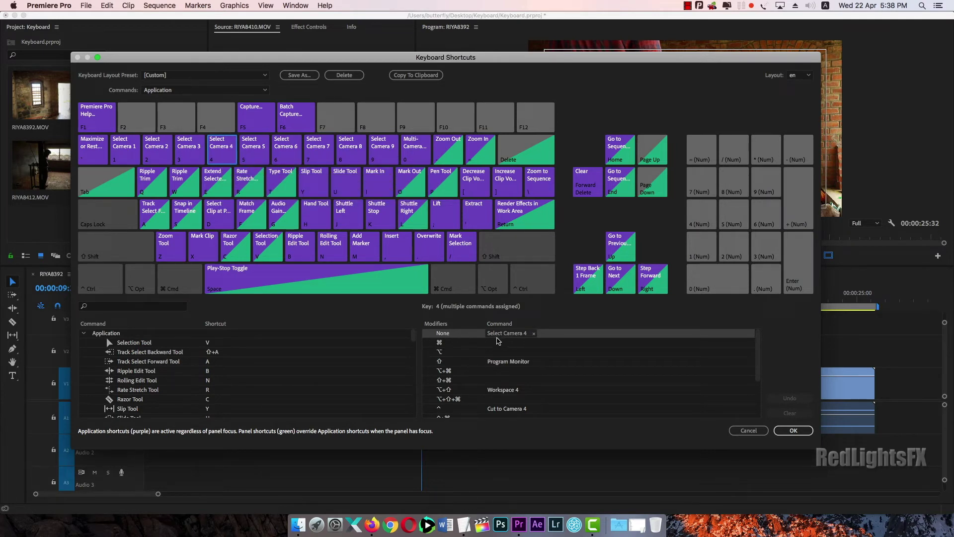
{"action": "left_click", "coordinate": [535, 335]}
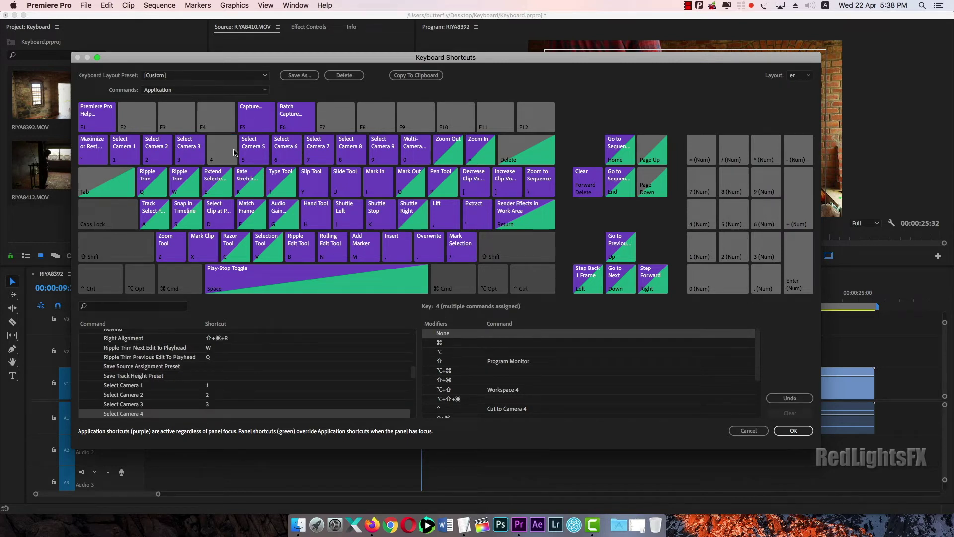
{"action": "left_click", "coordinate": [152, 307]}
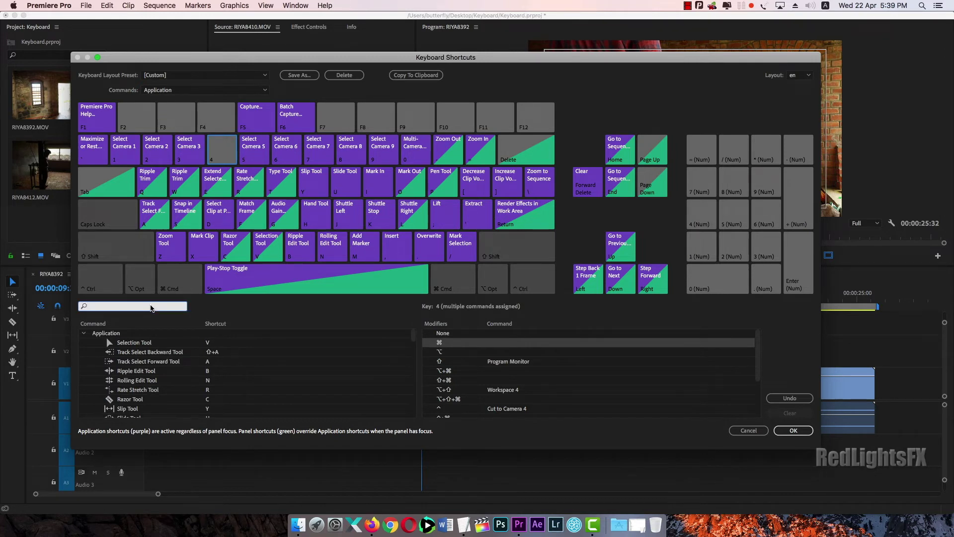
Step: Search 'ad' and drag the Adjustment Layer command onto the 4 key
{"action": "type", "text": "ad"}
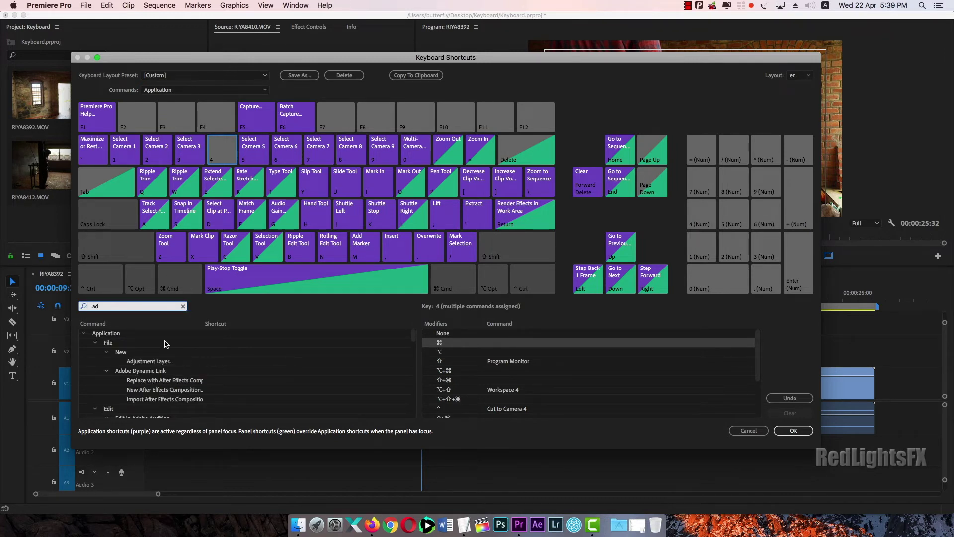
{"action": "left_click", "coordinate": [156, 362]}
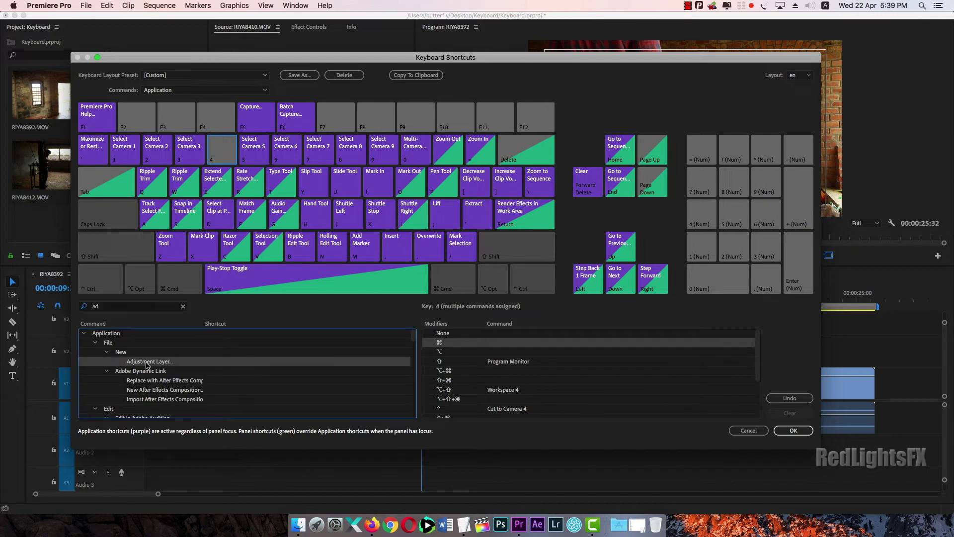
{"action": "left_click_drag", "start_coordinate": [148, 365], "coordinate": [222, 157]}
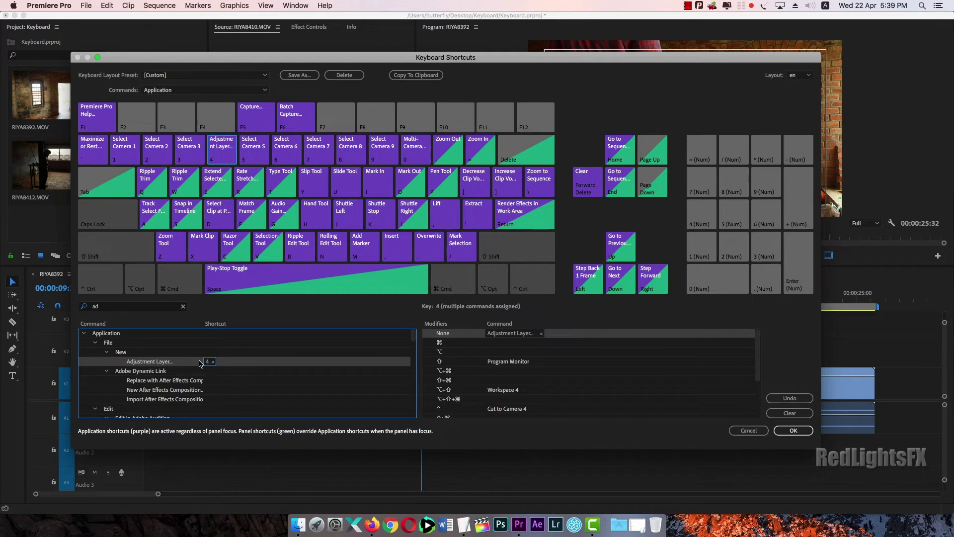
{"action": "left_click", "coordinate": [258, 378]}
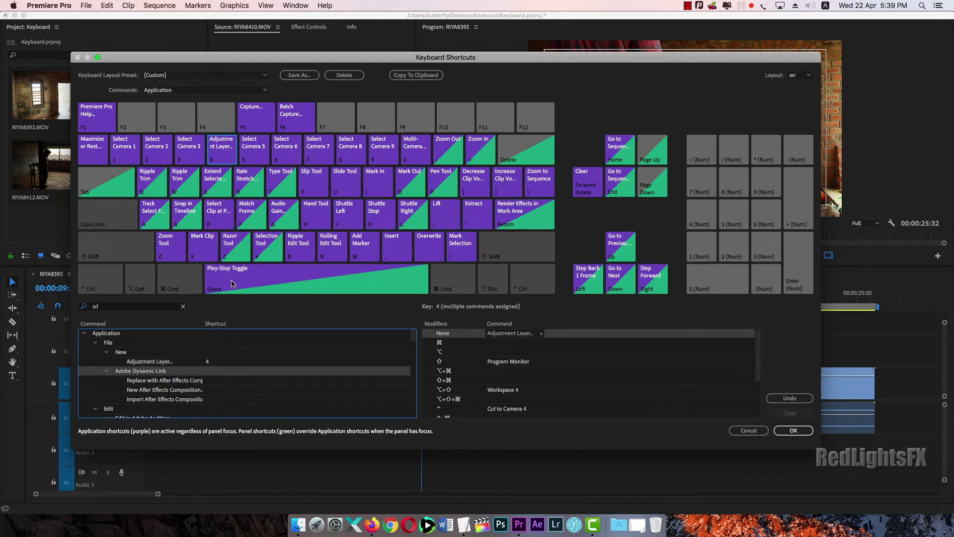
{"action": "left_click", "coordinate": [189, 150]}
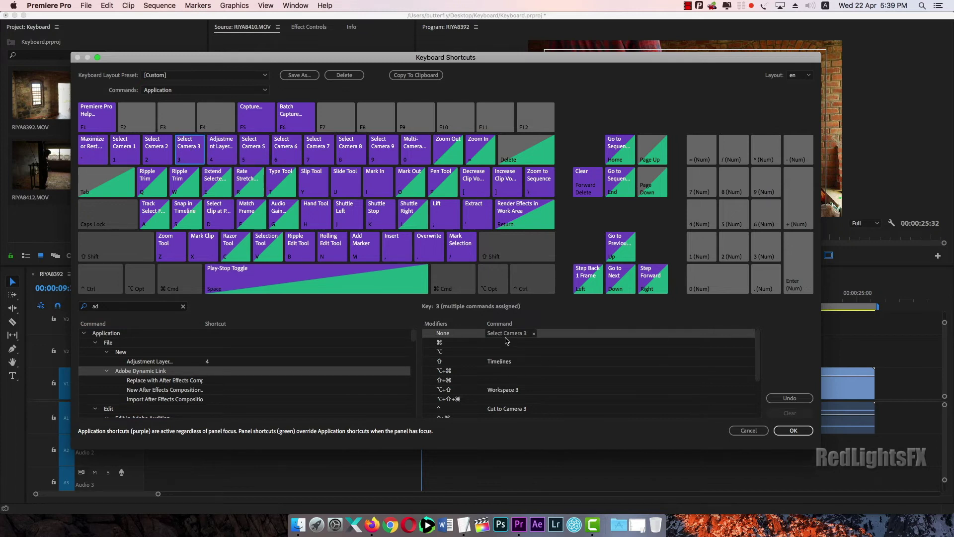
Step: Remove Select Camera 3 from the 3 key
{"action": "left_click", "coordinate": [535, 337]}
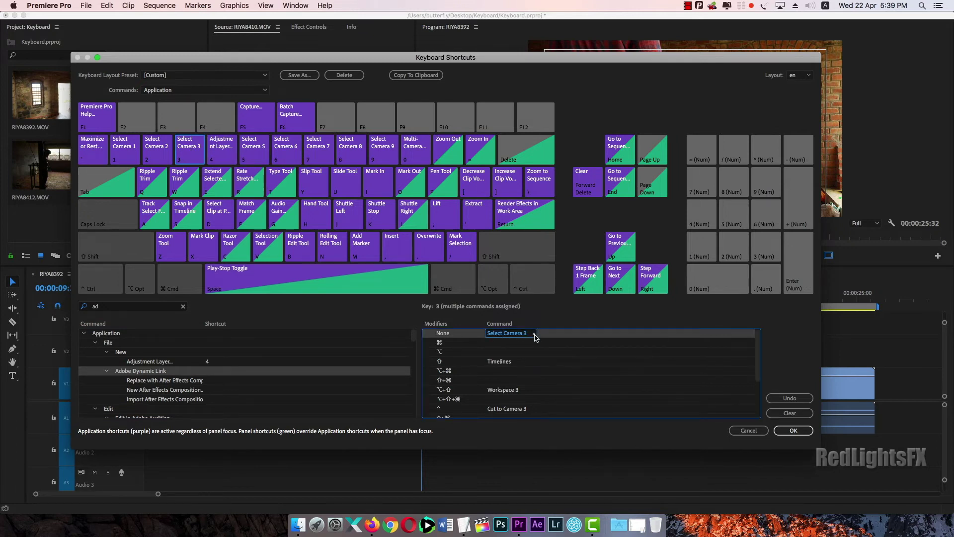
{"action": "left_click", "coordinate": [532, 338]}
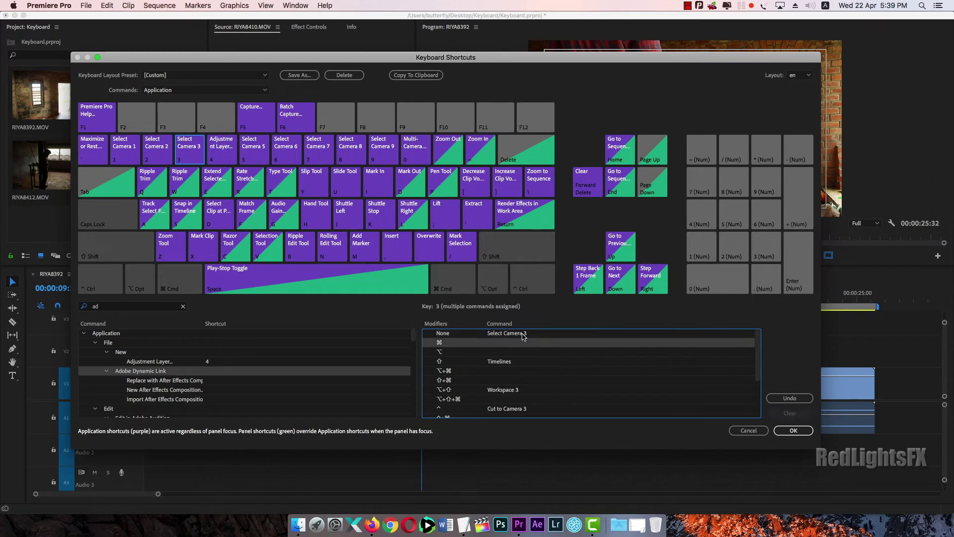
{"action": "left_click", "coordinate": [532, 338]}
{"action": "left_click", "coordinate": [534, 337]}
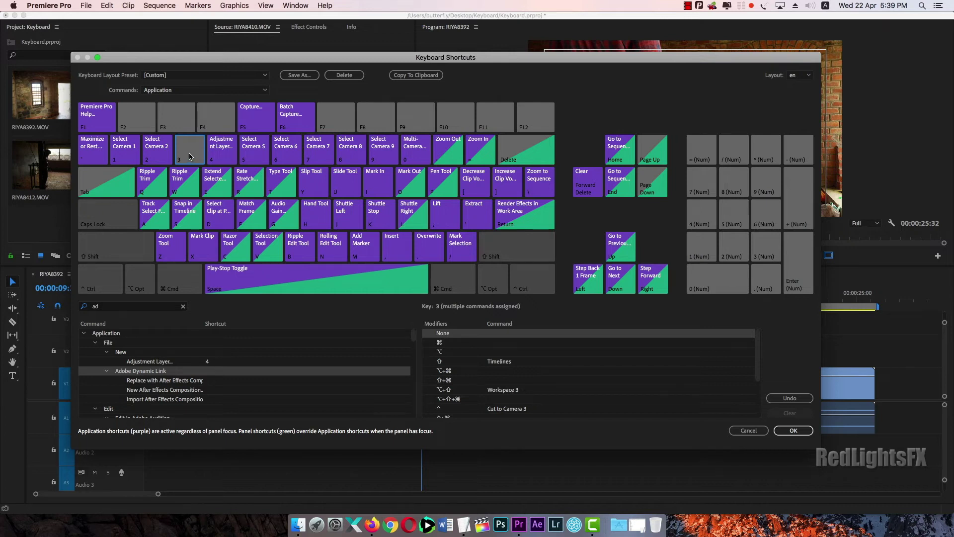
Step: Search 'seq', drag the New Sequence command onto key 3, and confirm with OK
{"action": "left_click", "coordinate": [155, 306]}
{"action": "left_click", "coordinate": [184, 306]}
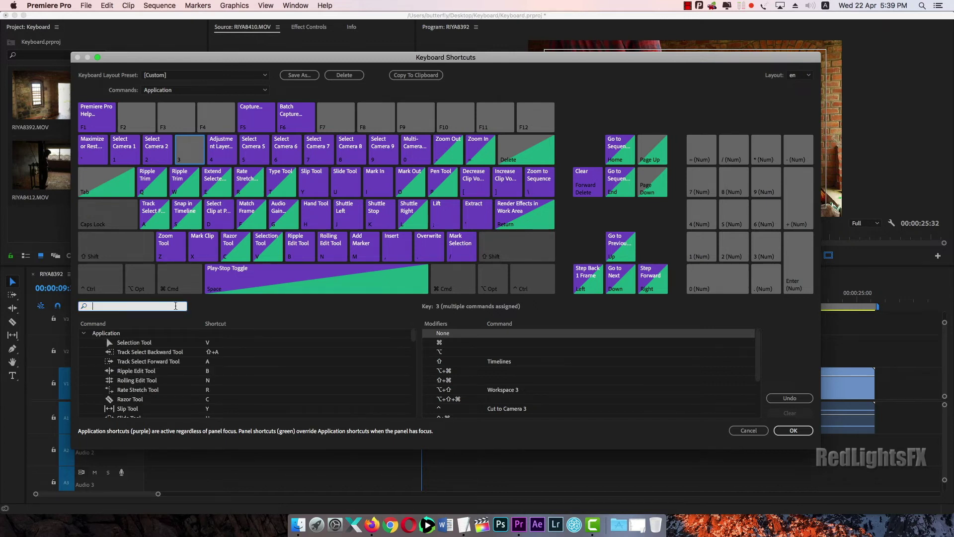
{"action": "type", "text": "sew"}
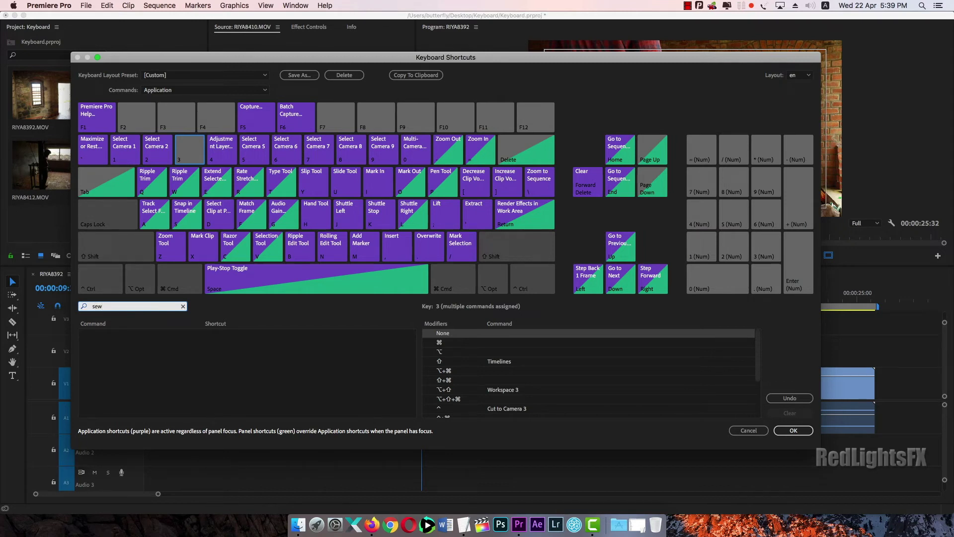
{"action": "key", "text": "BackSpace"}
{"action": "type", "text": "q"}
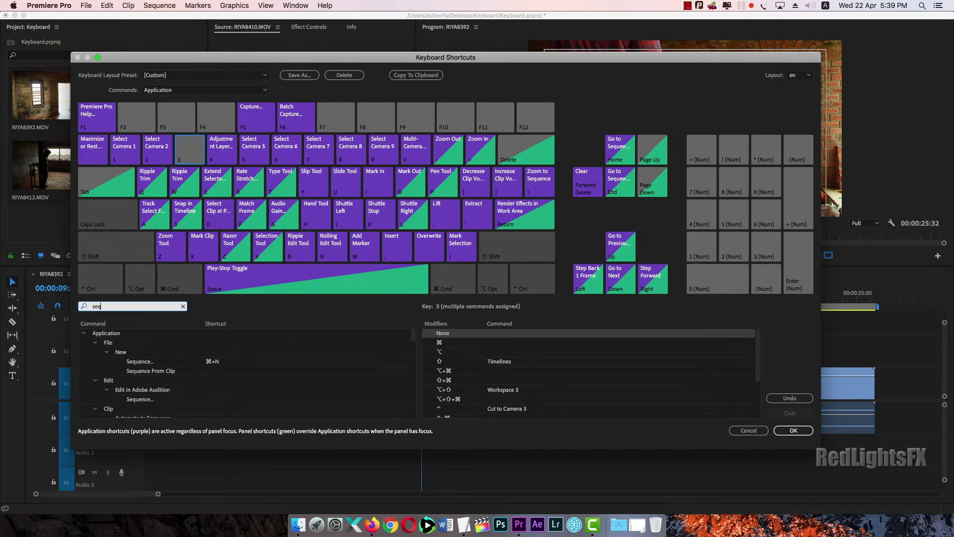
{"action": "left_click", "coordinate": [217, 365]}
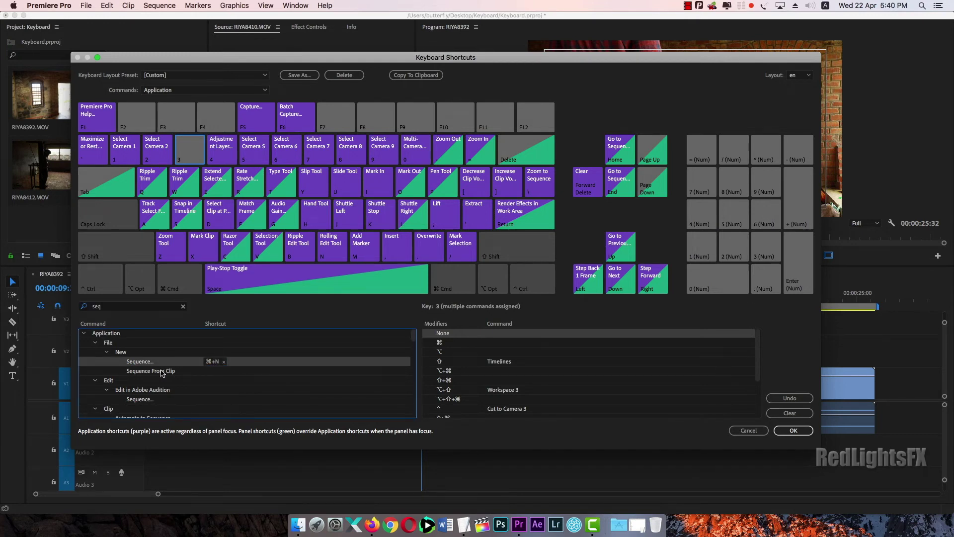
{"action": "left_click_drag", "start_coordinate": [158, 361], "coordinate": [190, 157]}
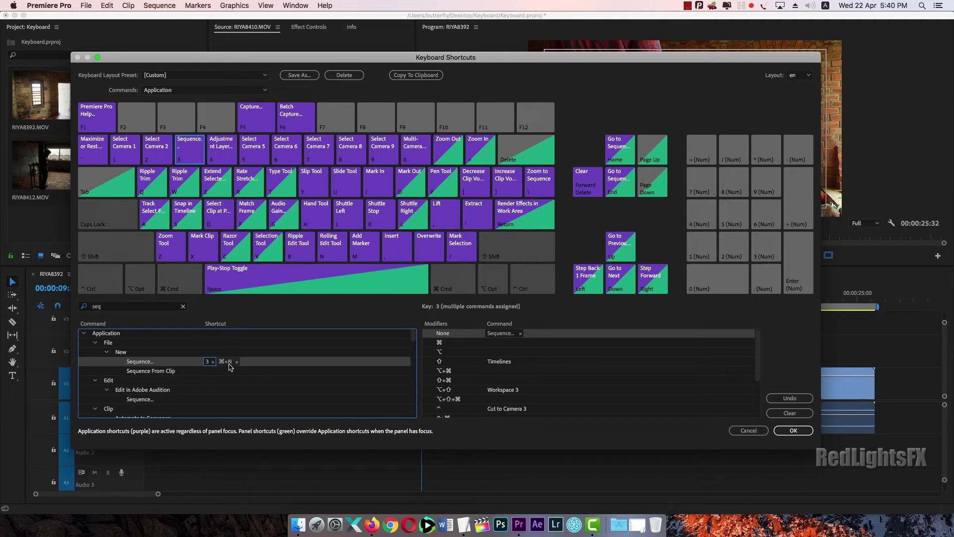
{"action": "left_click", "coordinate": [258, 362]}
{"action": "left_click", "coordinate": [237, 373]}
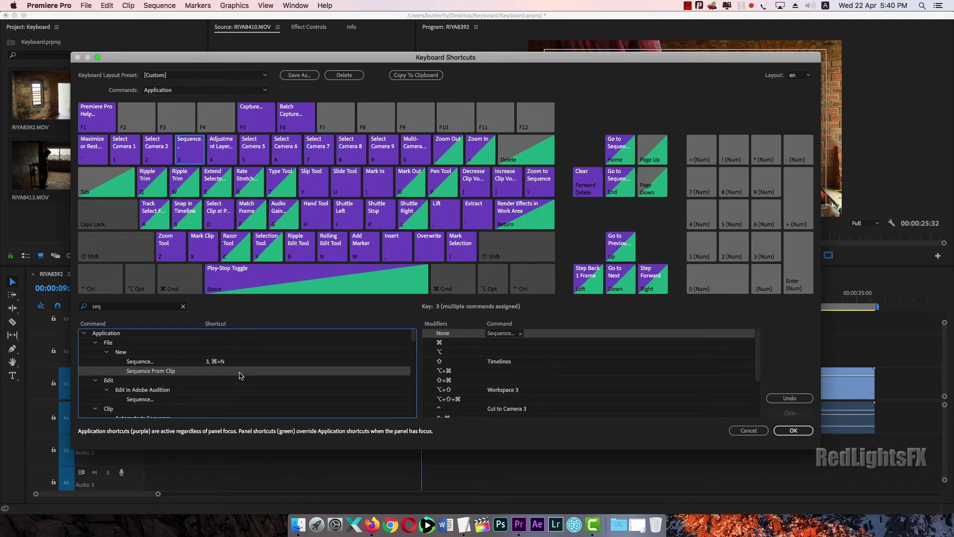
{"action": "left_click", "coordinate": [790, 431]}
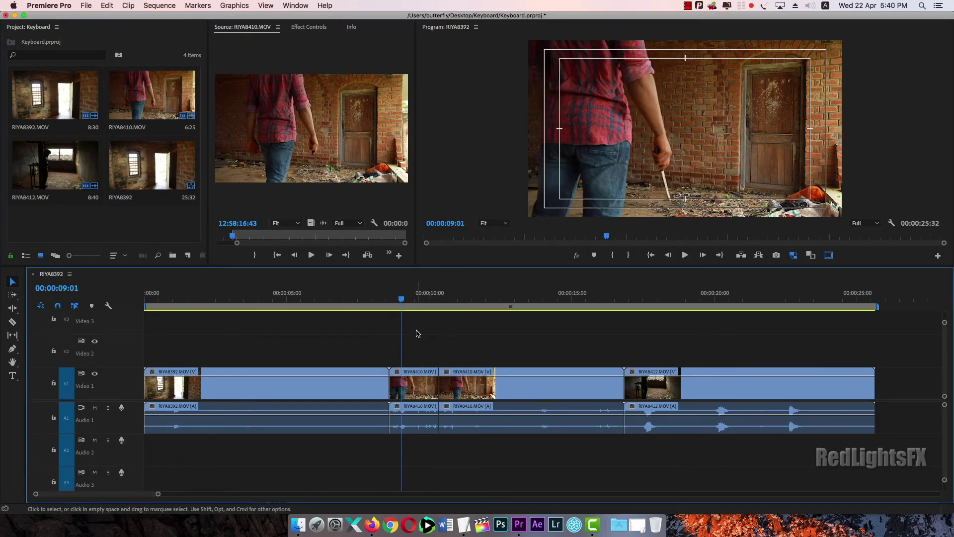
{"action": "key", "text": "super+n"}
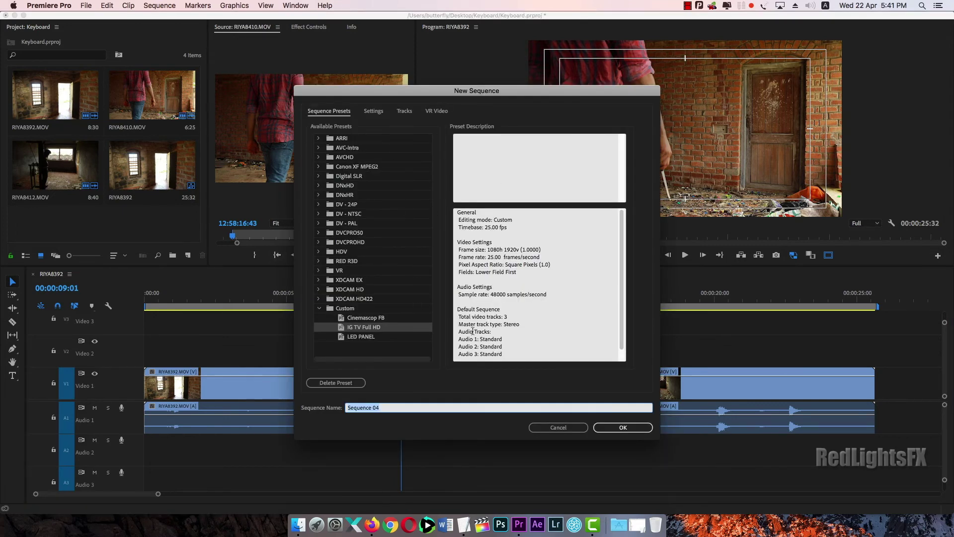
{"action": "left_click", "coordinate": [569, 428]}
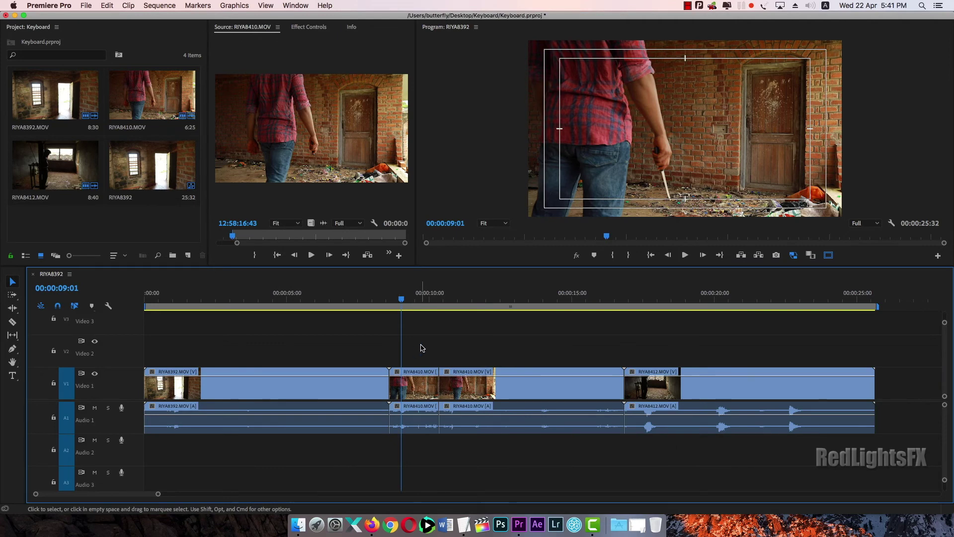
{"action": "left_click", "coordinate": [132, 217]}
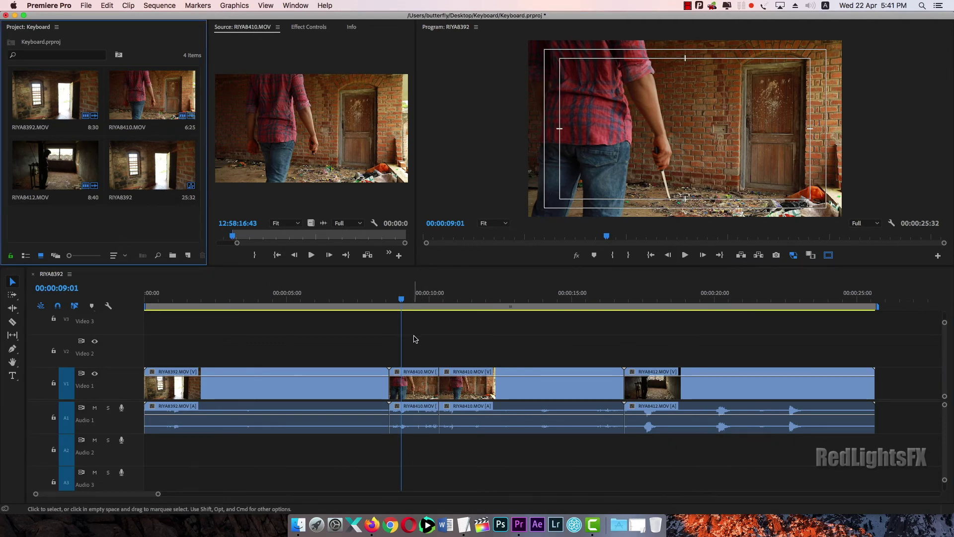
{"action": "key", "text": "super+shift+a"}
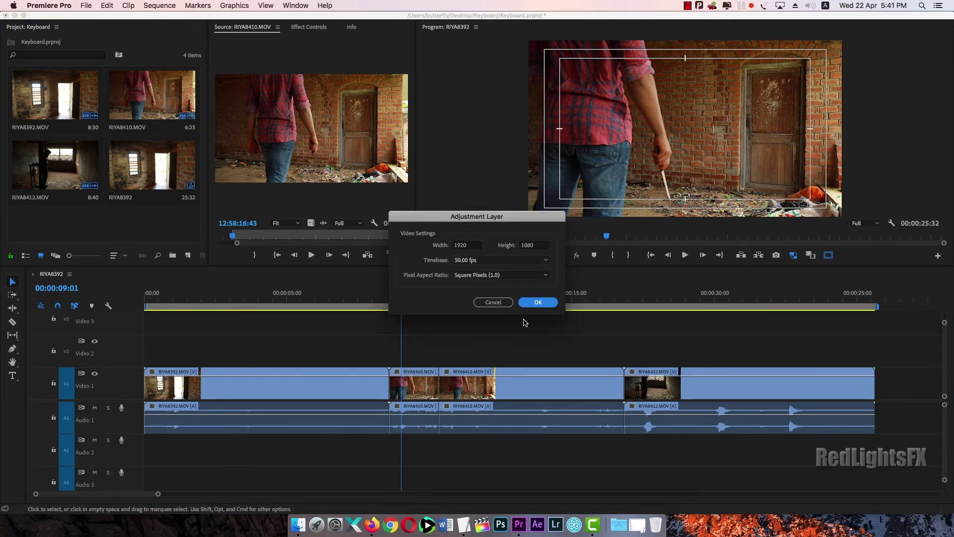
{"action": "left_click", "coordinate": [491, 302]}
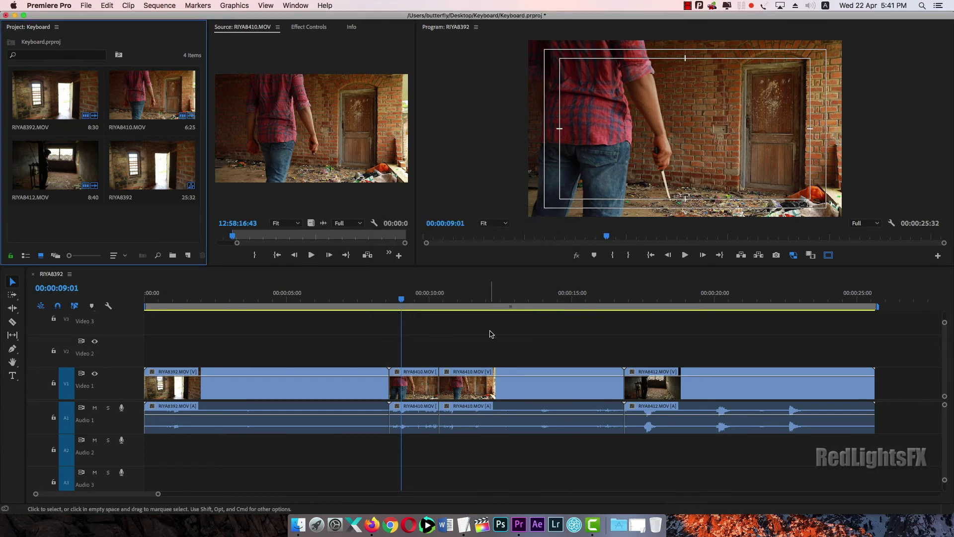